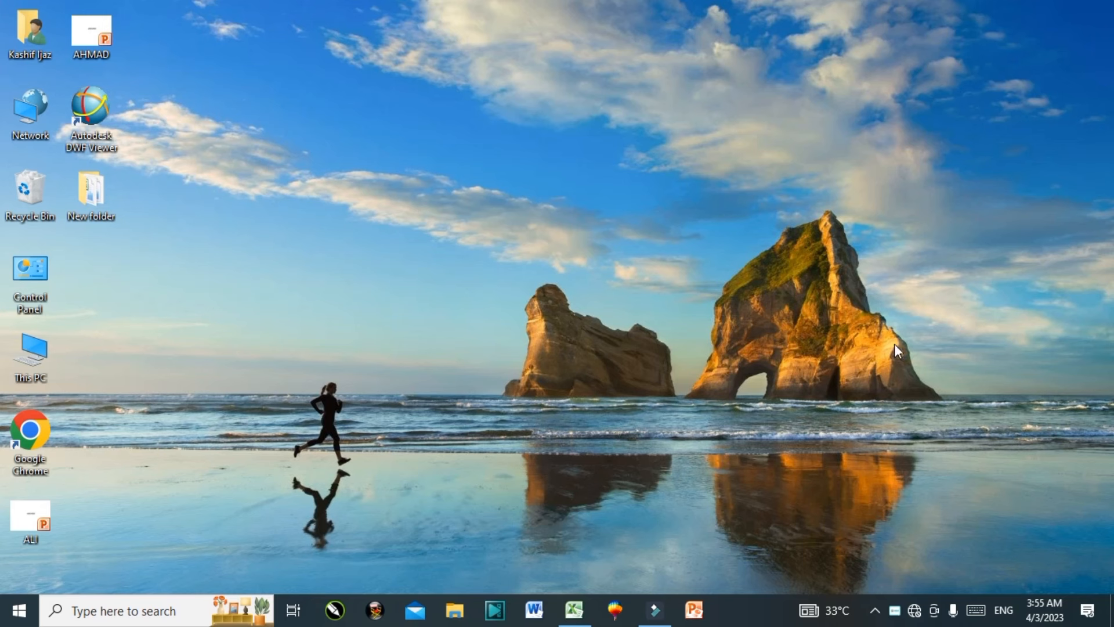
Switch to the Sheet No 10 workbook in Excel and examine the layout of its price list, merged blocks and Order table
left_click(582, 622)
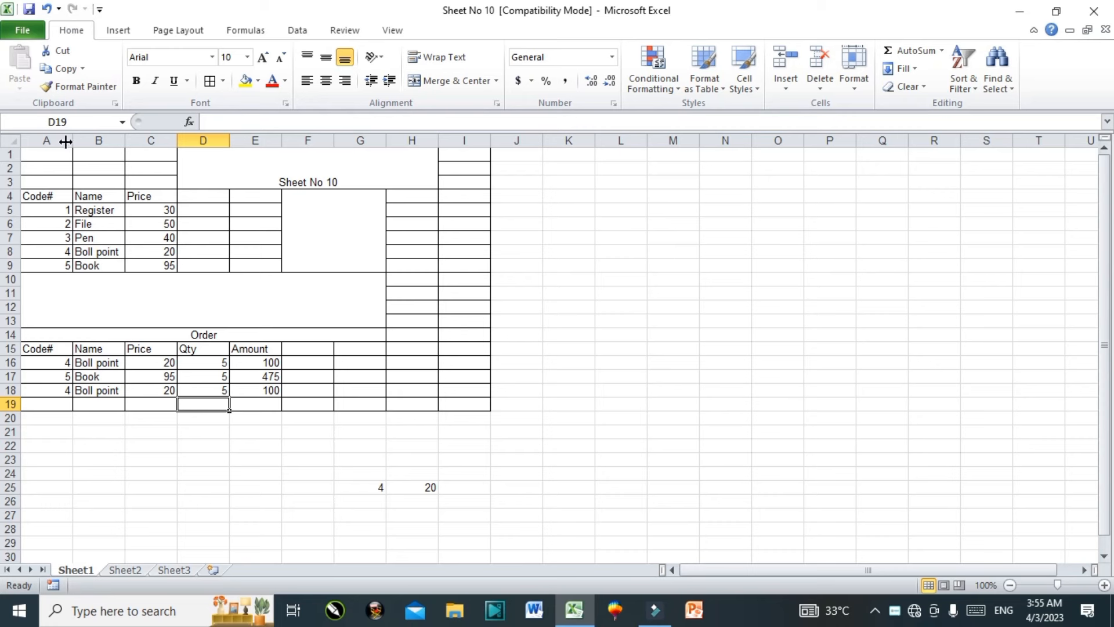
left_click(55, 160)
left_click_drag(55, 160, 468, 405)
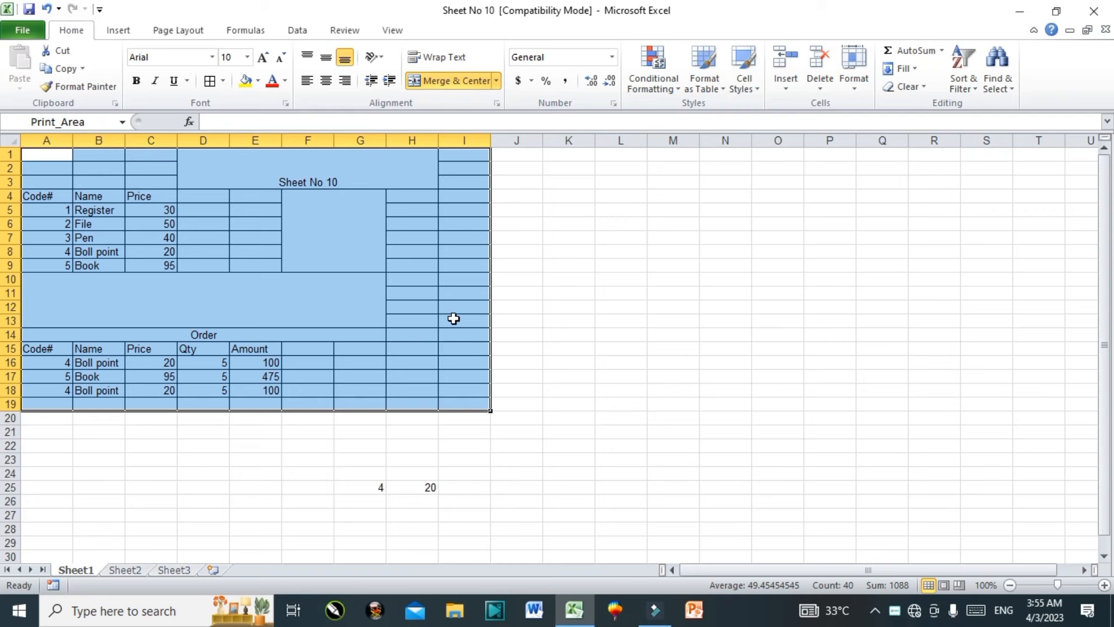
left_click(453, 317)
left_click_drag(454, 224, 119, 278)
left_click_drag(47, 154, 460, 415)
left_click(371, 255)
left_click(233, 171)
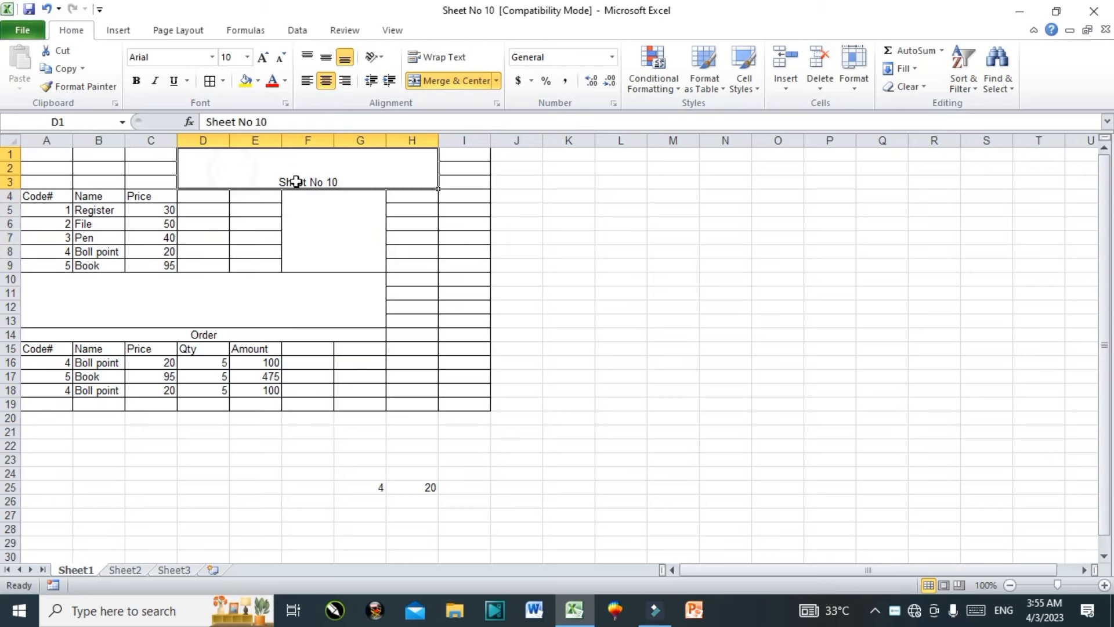
left_click(355, 210)
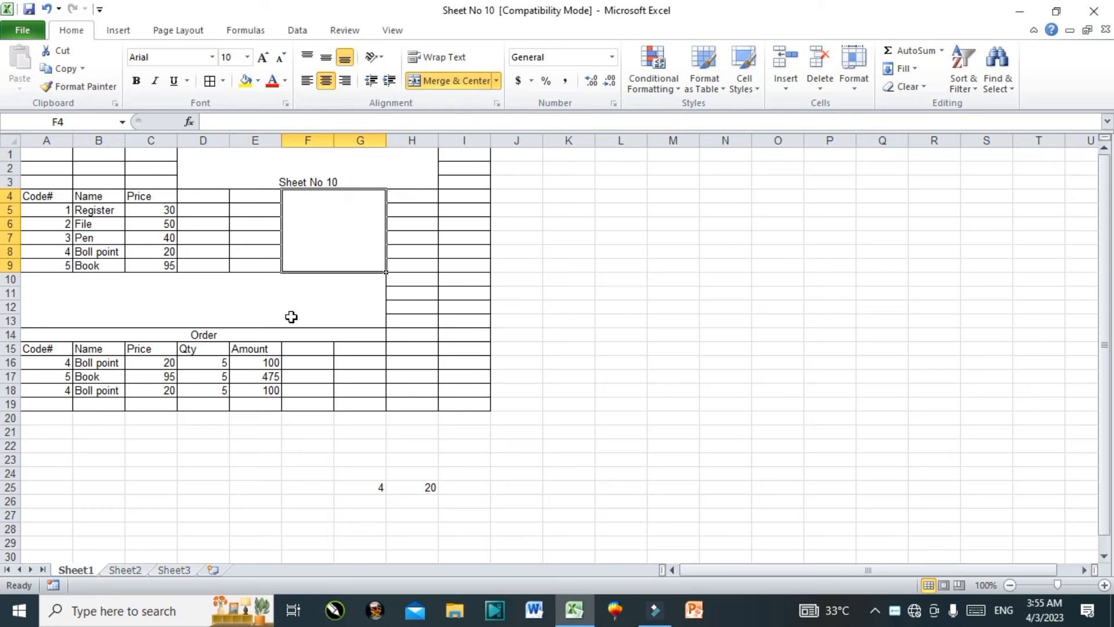
left_click(59, 303)
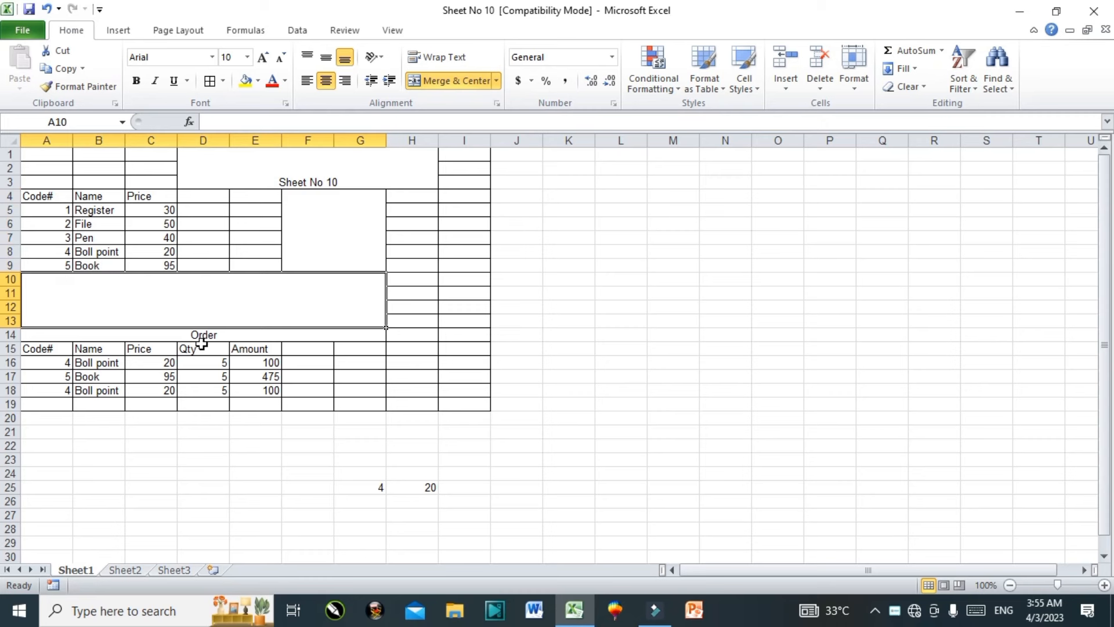
left_click(85, 336)
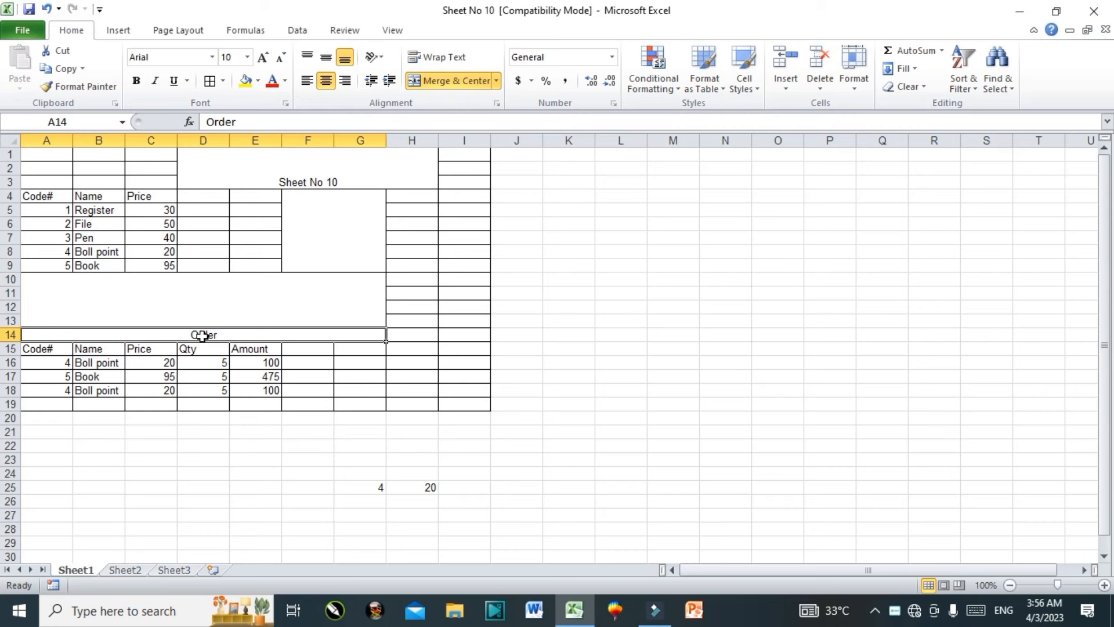
Clear the Name, Price, Qty and Amount entries in B16:E19 of the Order table, keeping the codes
left_click_drag(102, 363, 277, 399)
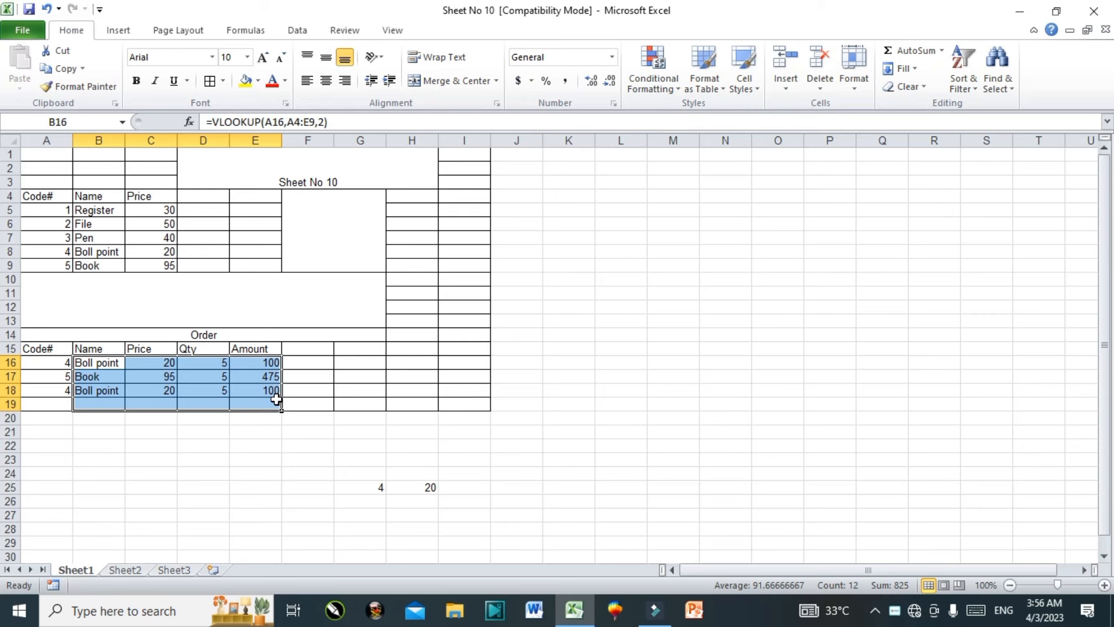
key("Delete")
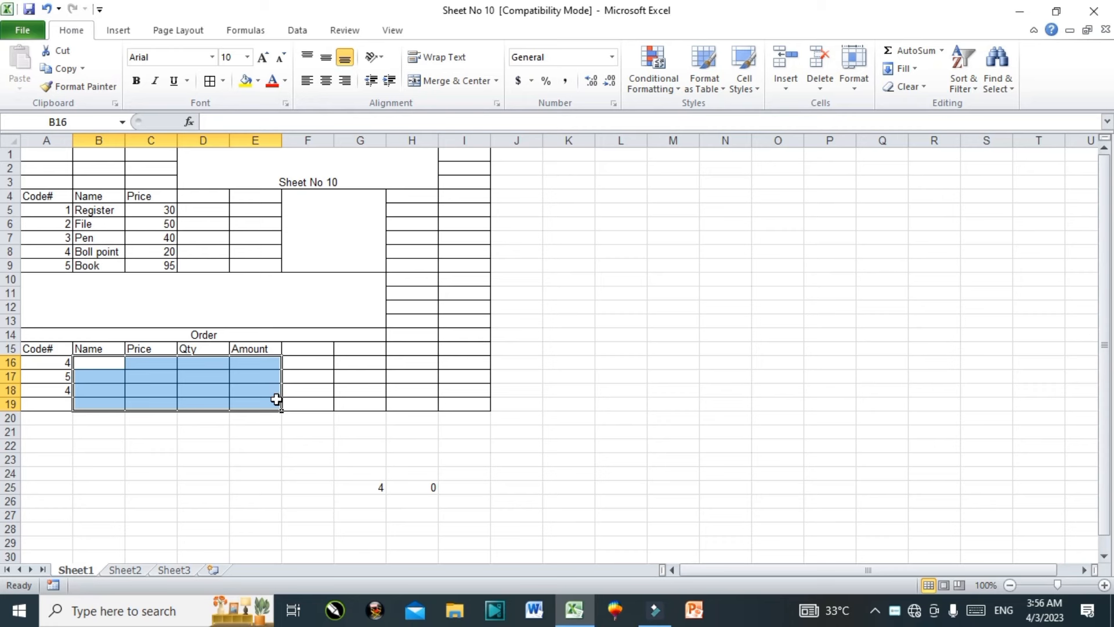
left_click(193, 376)
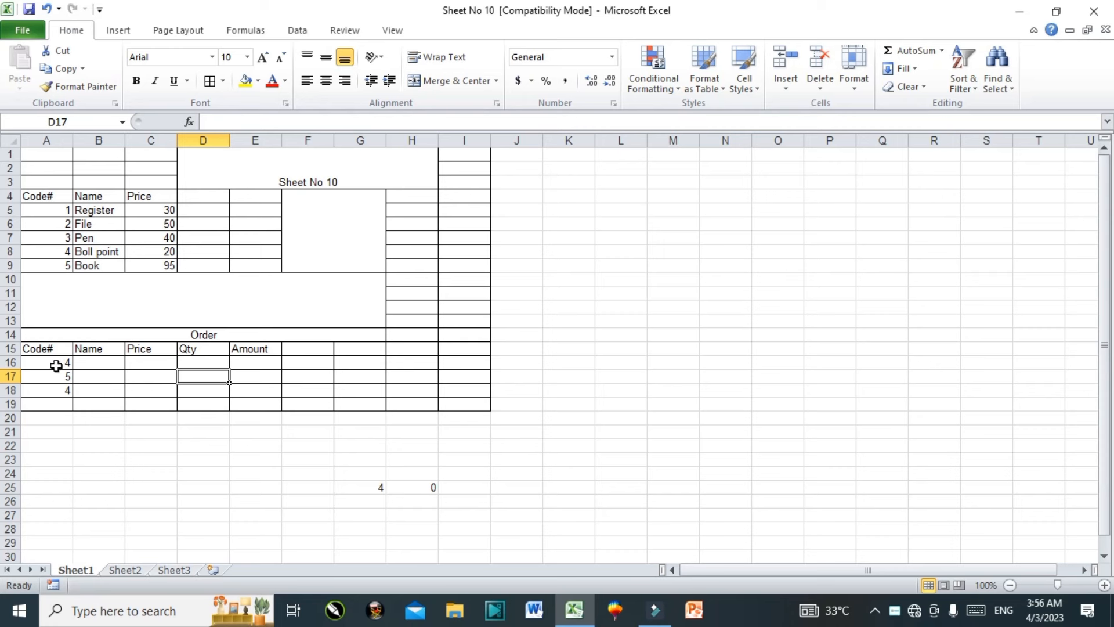
left_click_drag(55, 366, 60, 388)
left_click(61, 388)
left_click(82, 367)
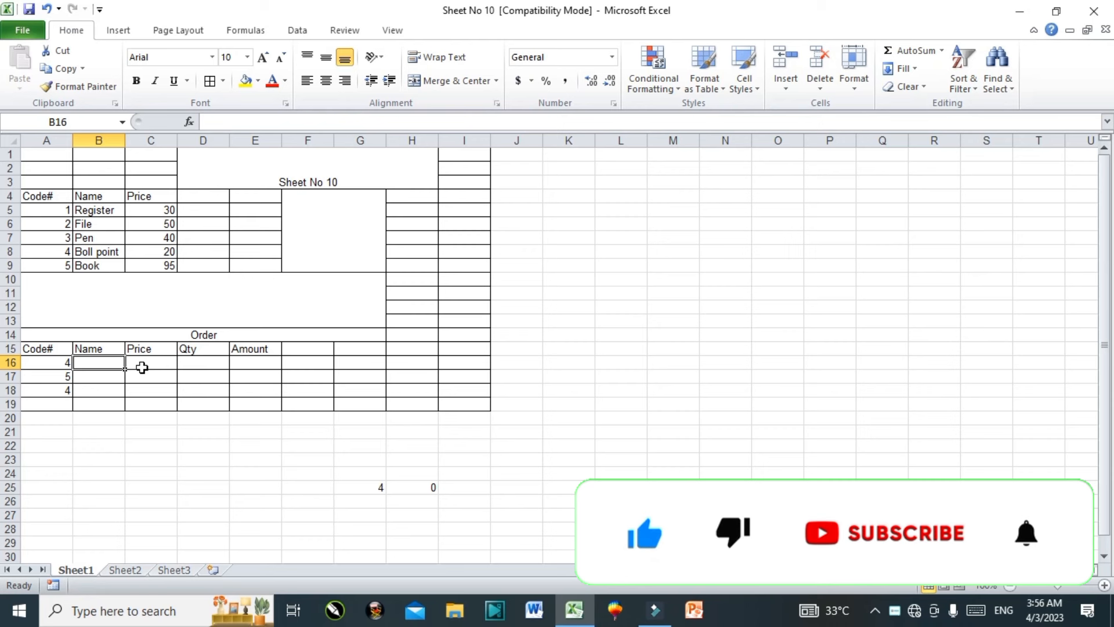
left_click(109, 388)
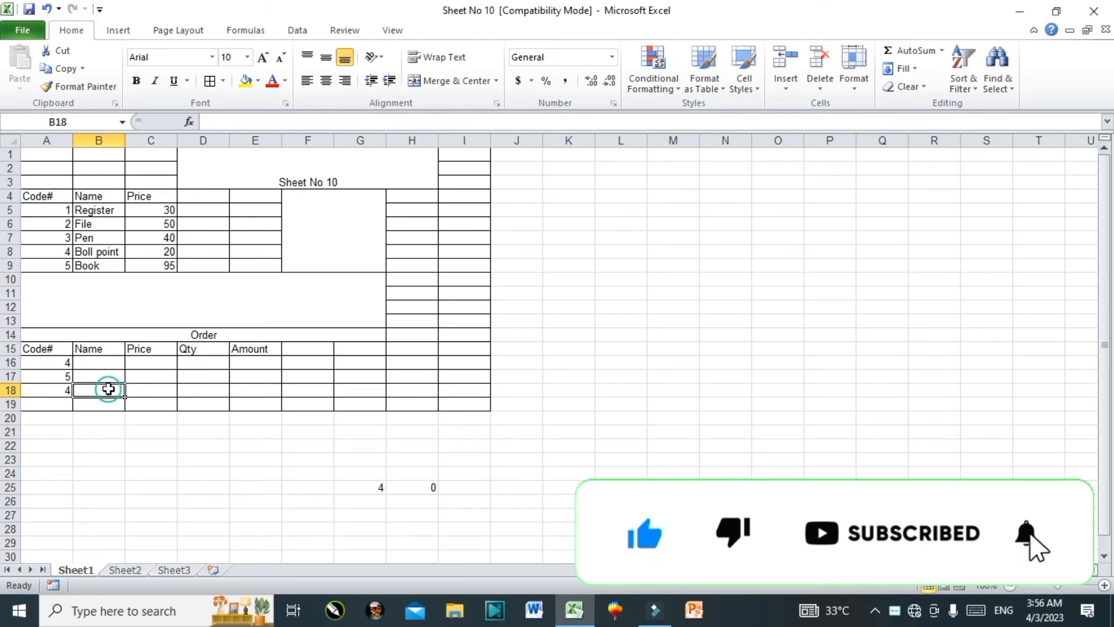
Enter the formula =vlookup(A16,A4:C9,2) in B16 to look up the first order row's item name
left_click(99, 363)
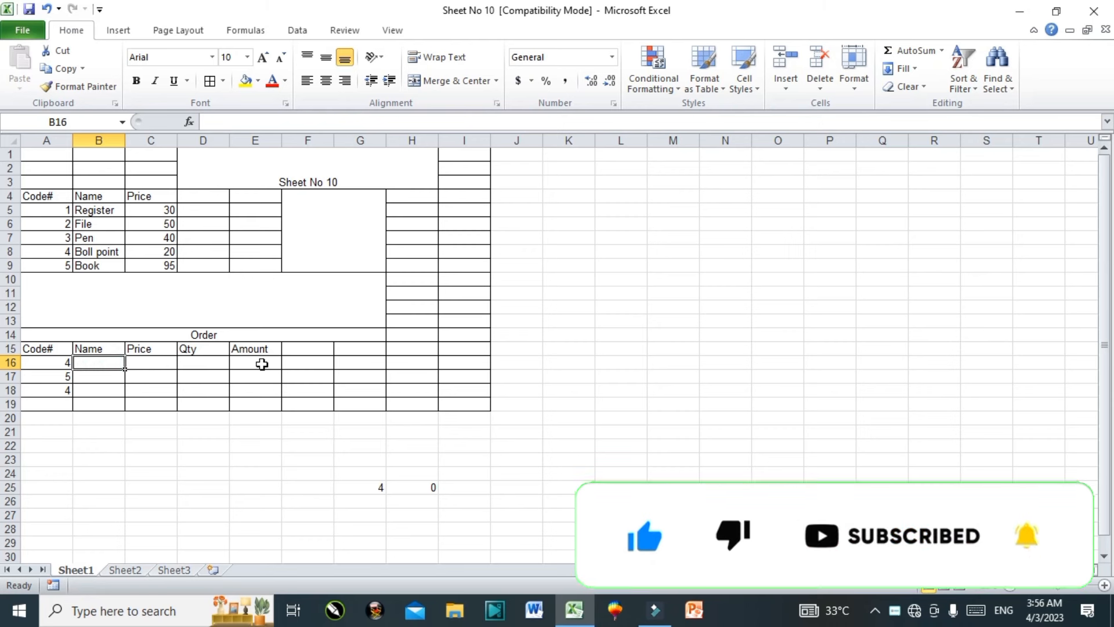
type("=")
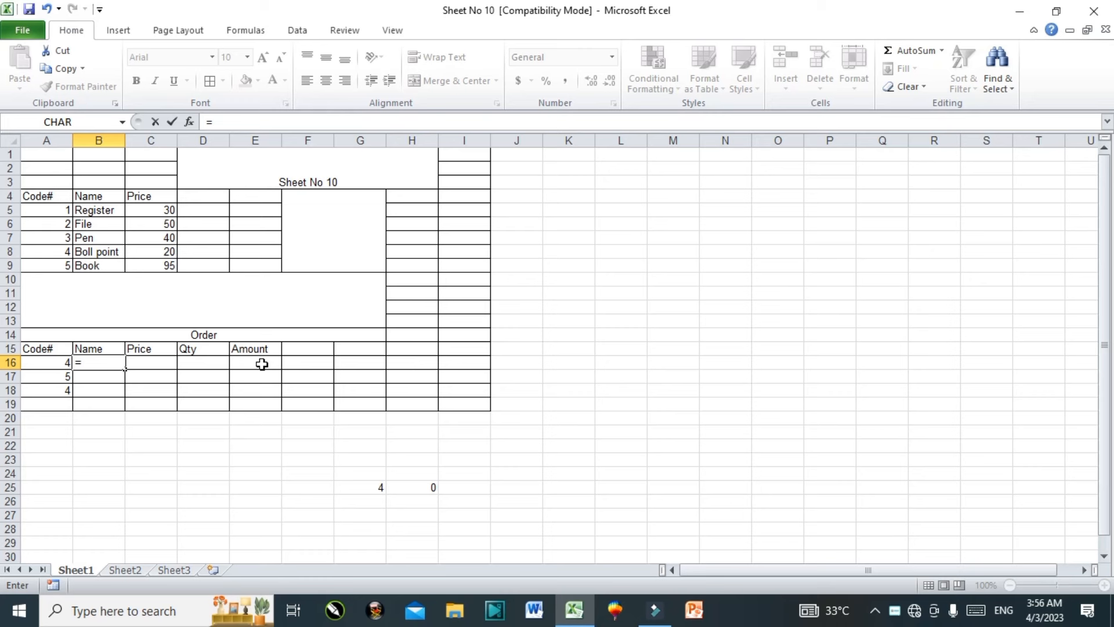
type("vlo")
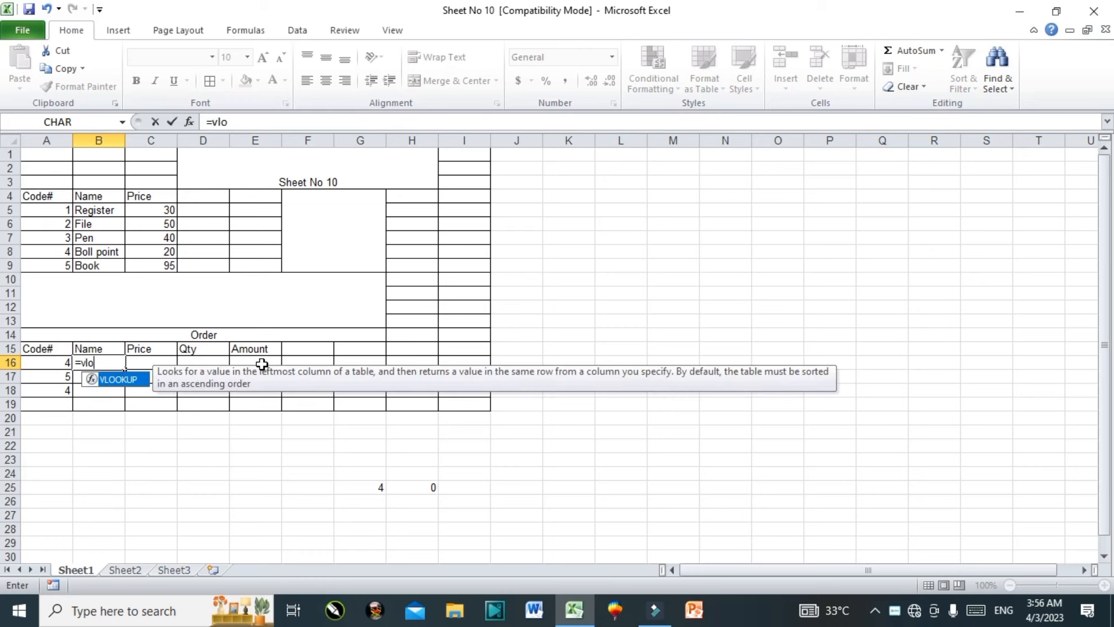
type("okup(")
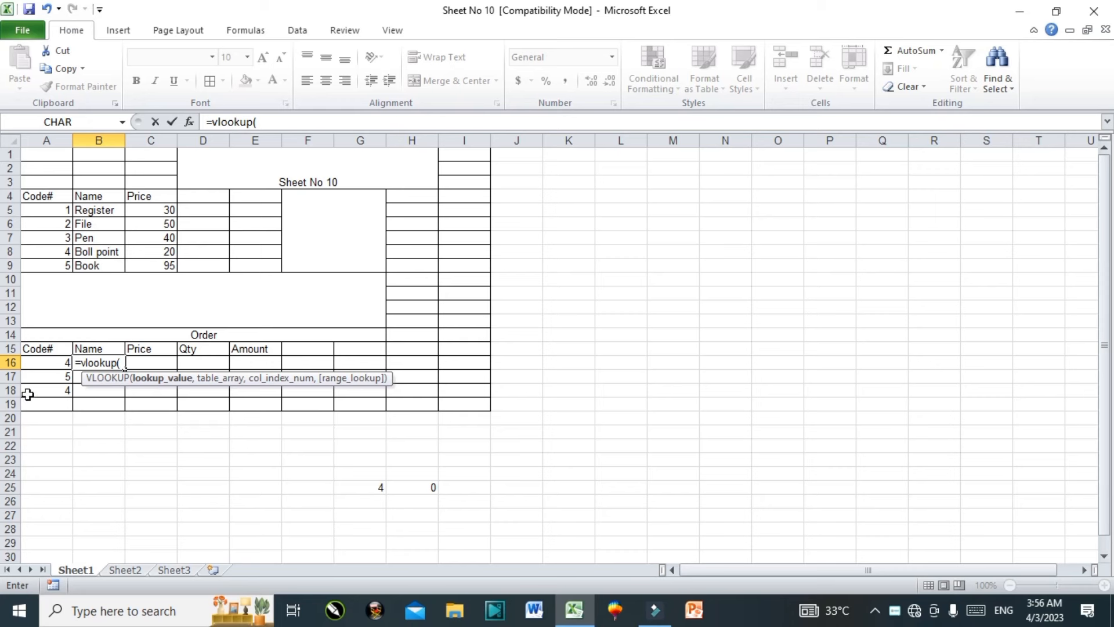
left_click(58, 365)
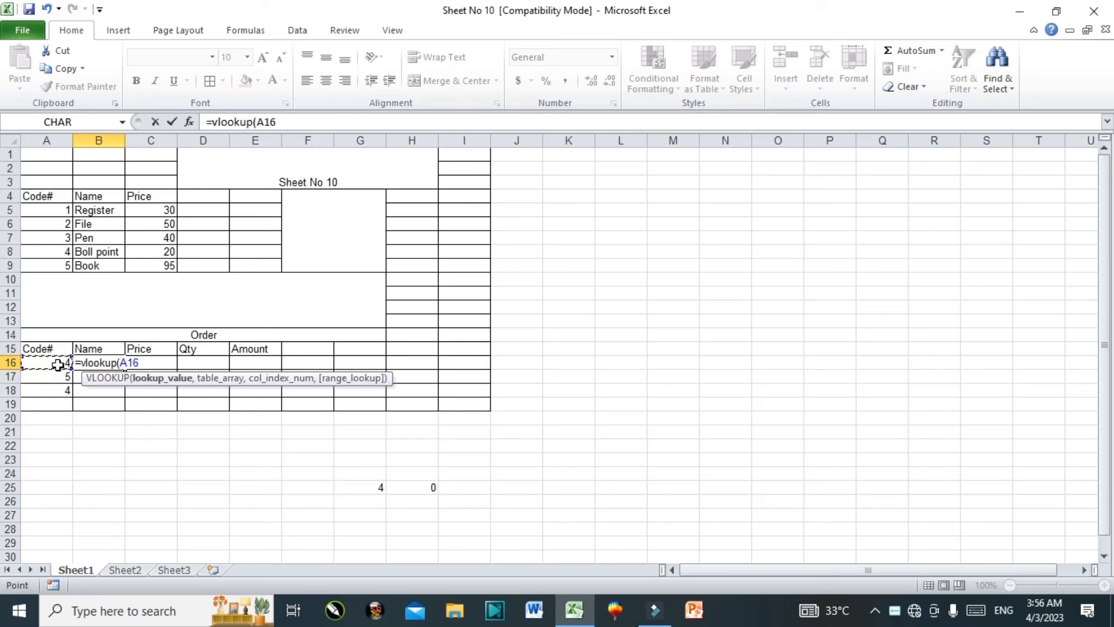
type(",")
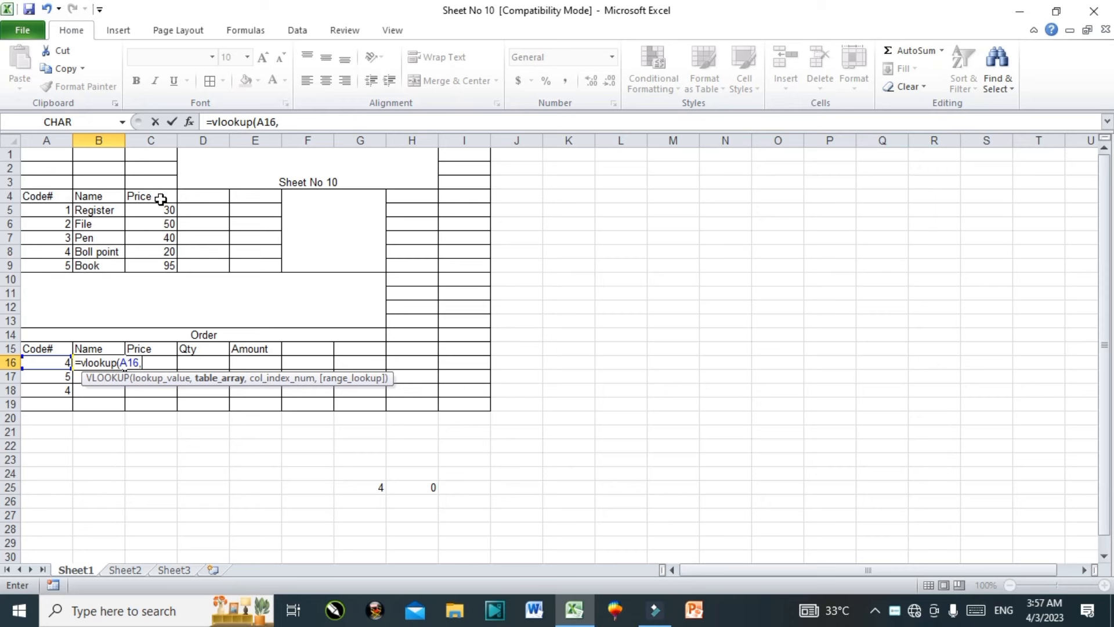
left_click_drag(35, 191, 165, 275)
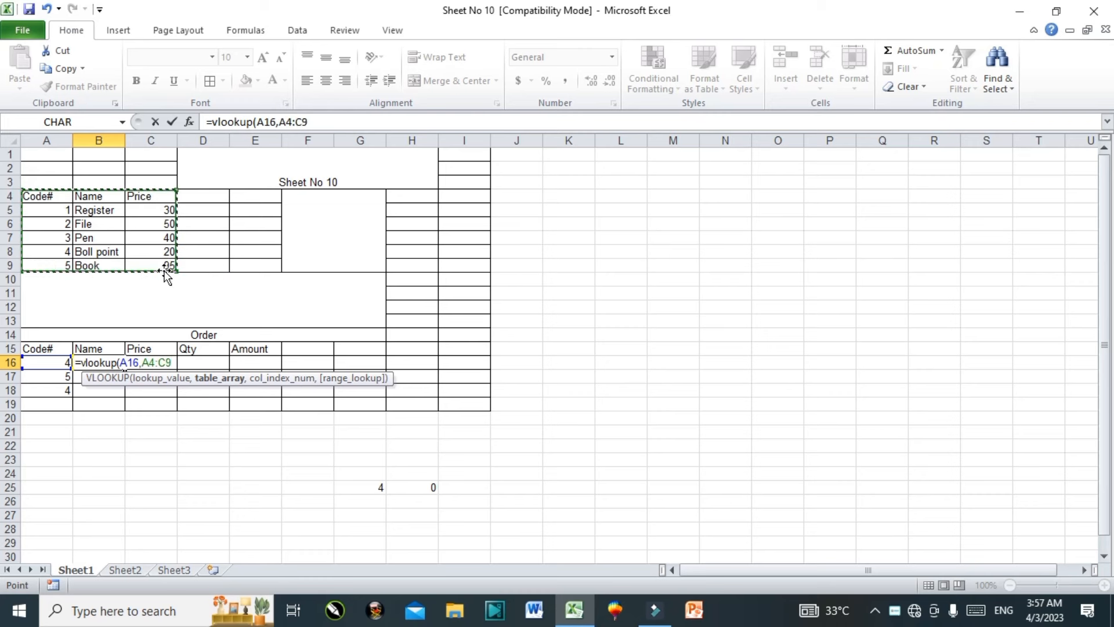
type(",")
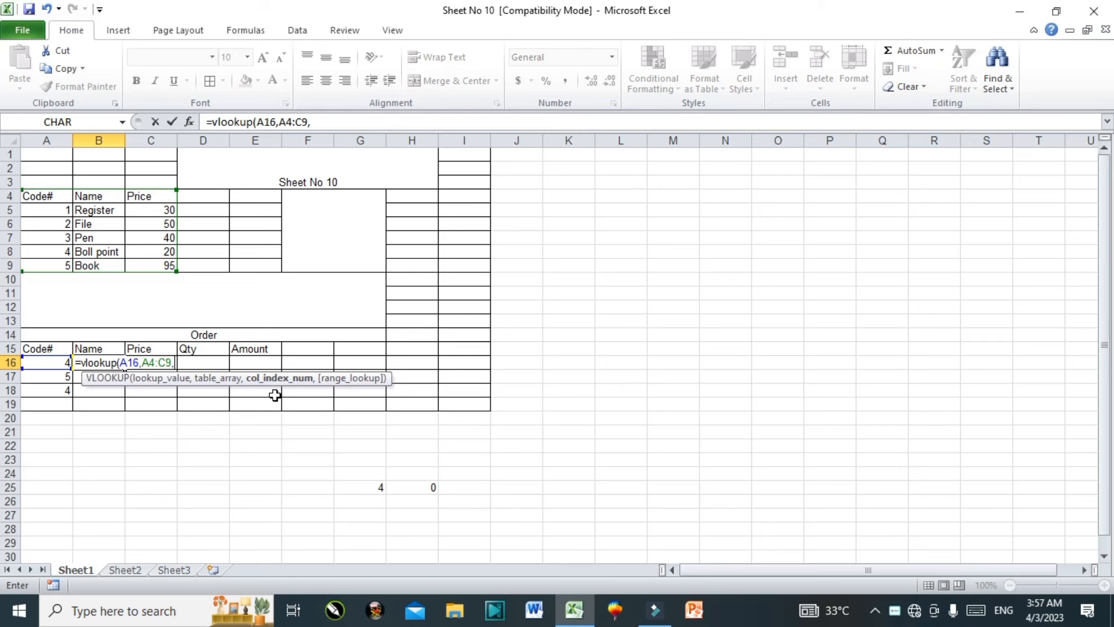
type("2")
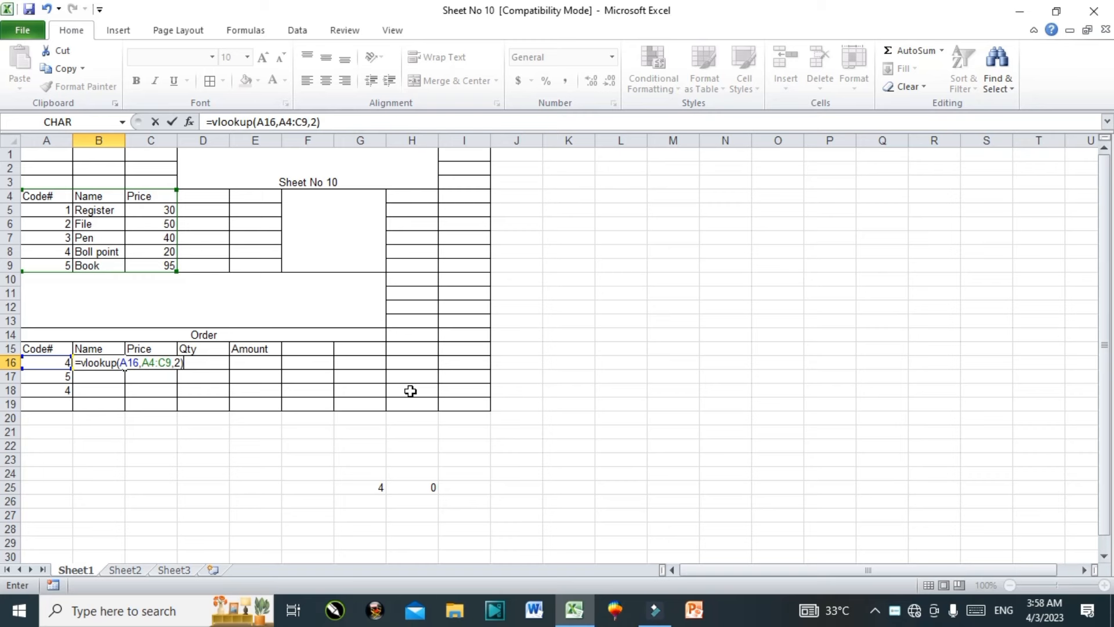
key("Return")
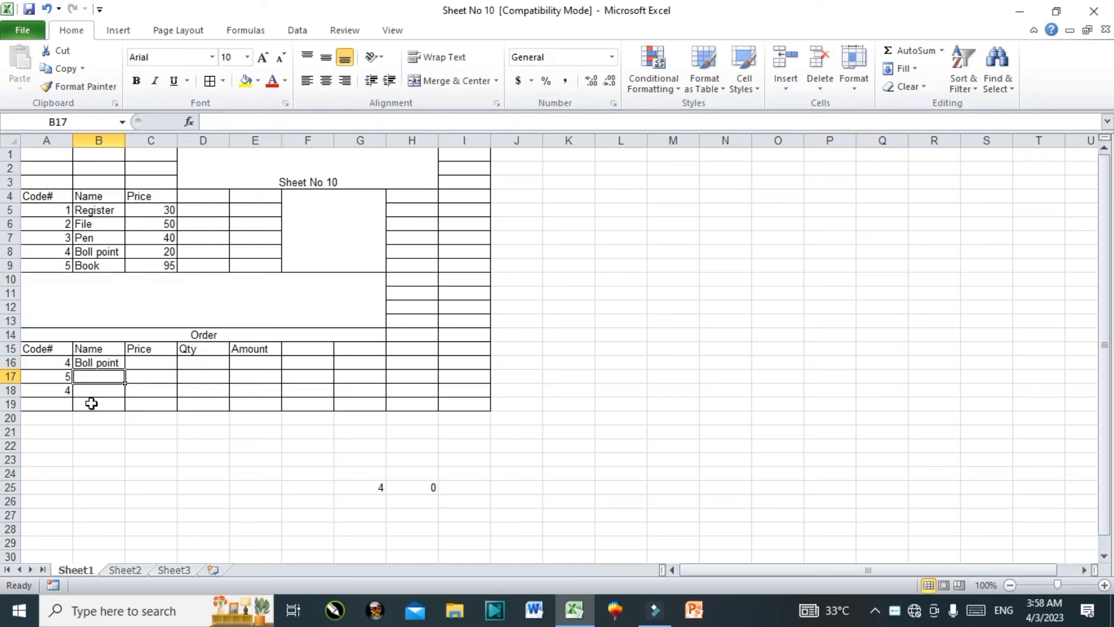
Change the first order row's code in A16 to 2 and check the name looked up in B16
left_click(61, 363)
left_click(63, 252)
left_click(64, 363)
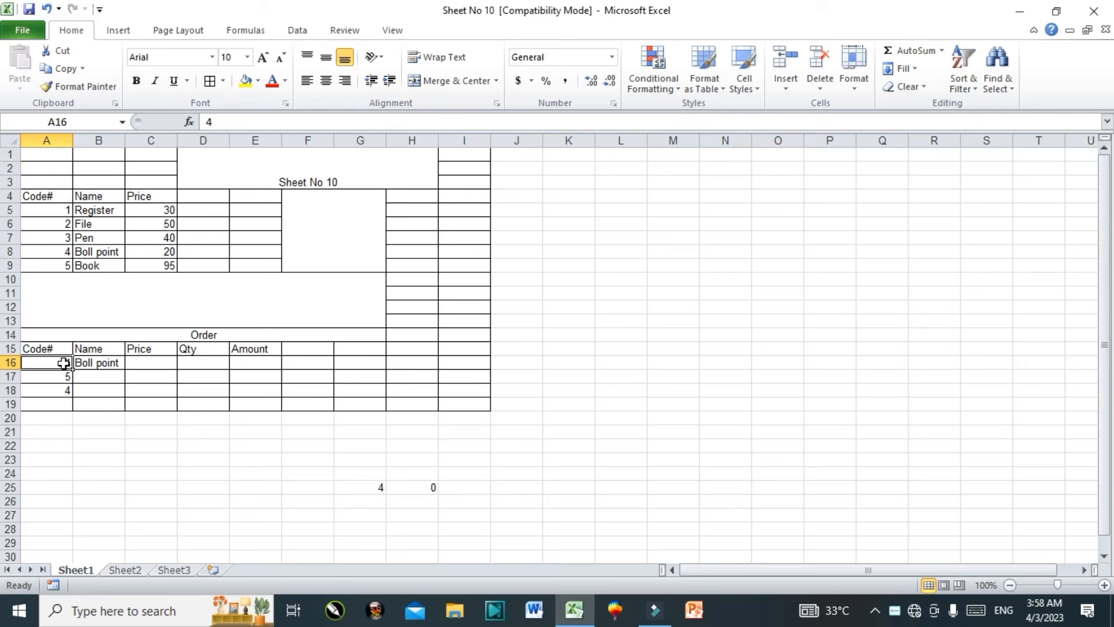
type("2")
left_click(132, 392)
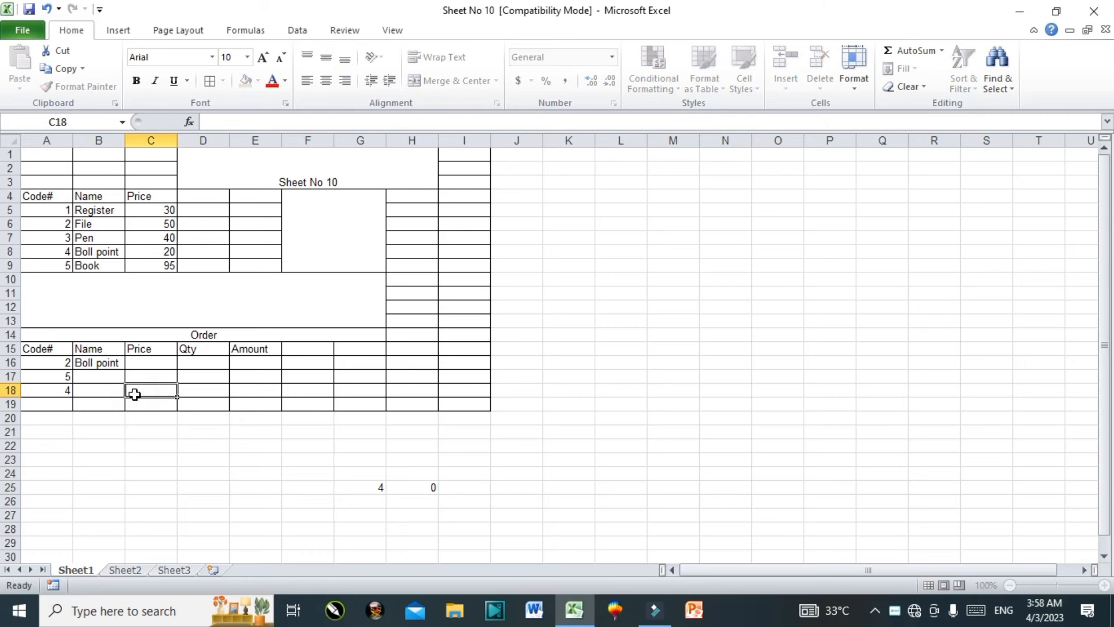
left_click(96, 362)
Enter the formula =vlookup(A16,A4:C9,3) in C16 to look up the first order row's price
left_click(157, 362)
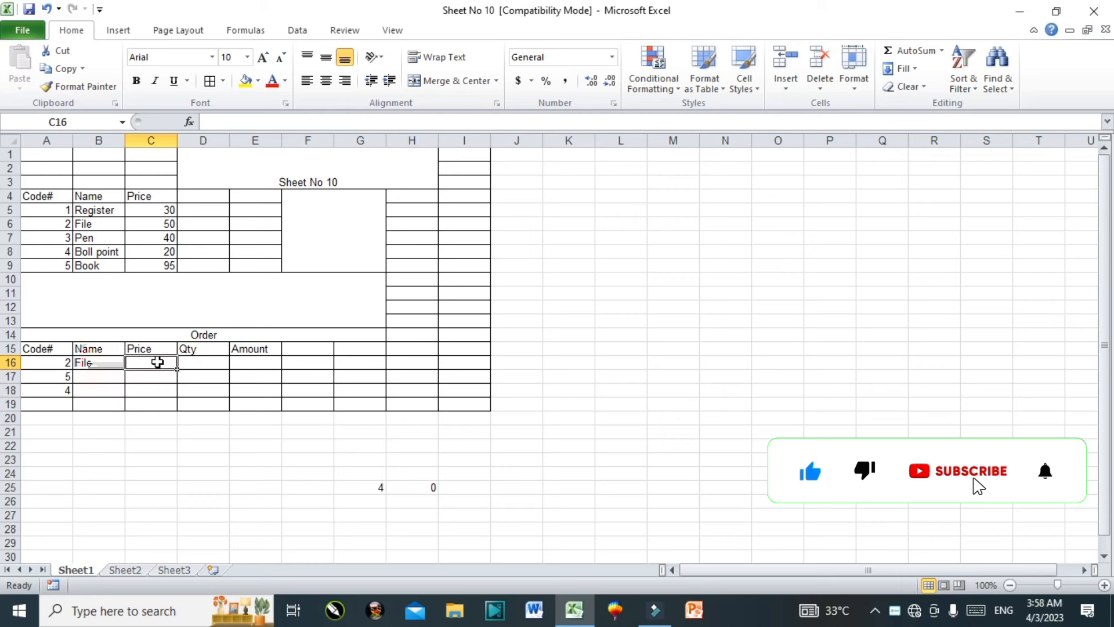
type("=")
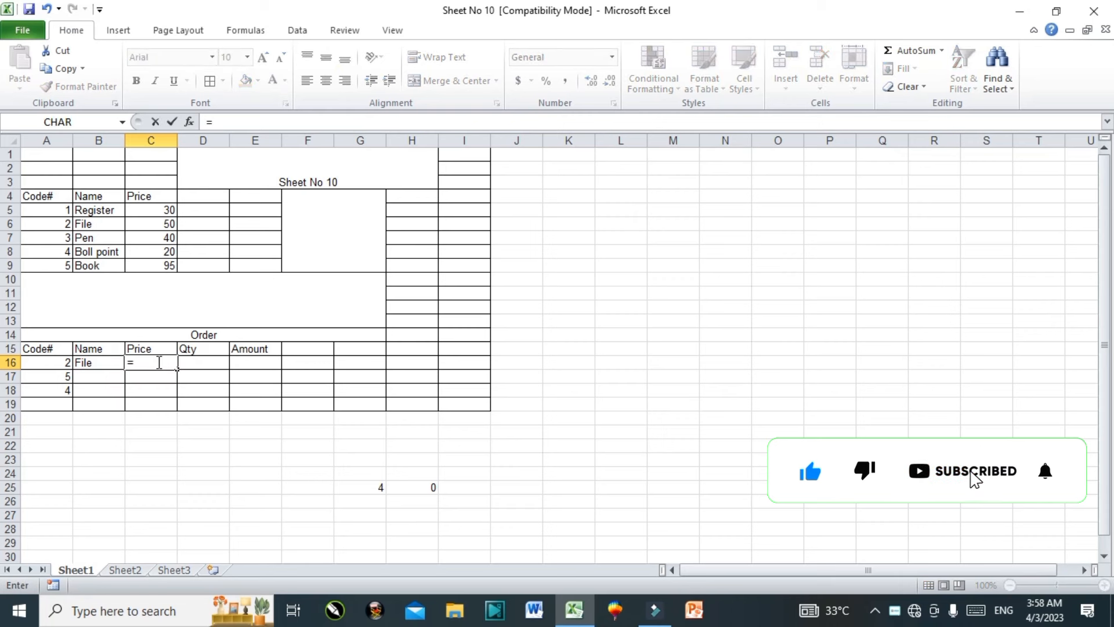
type("vloo")
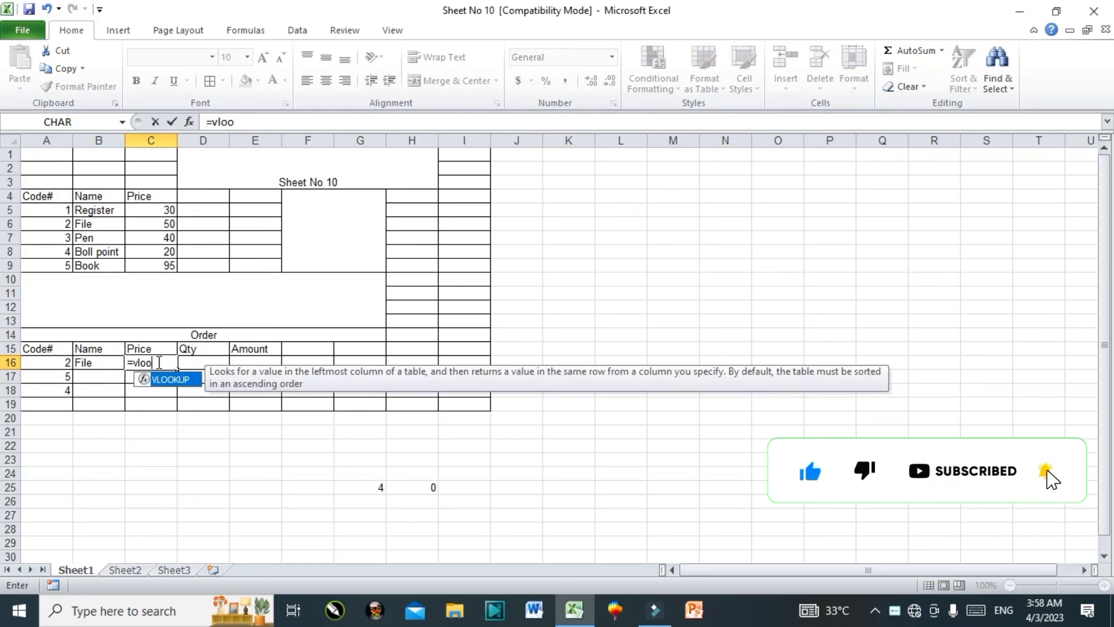
type("kup(")
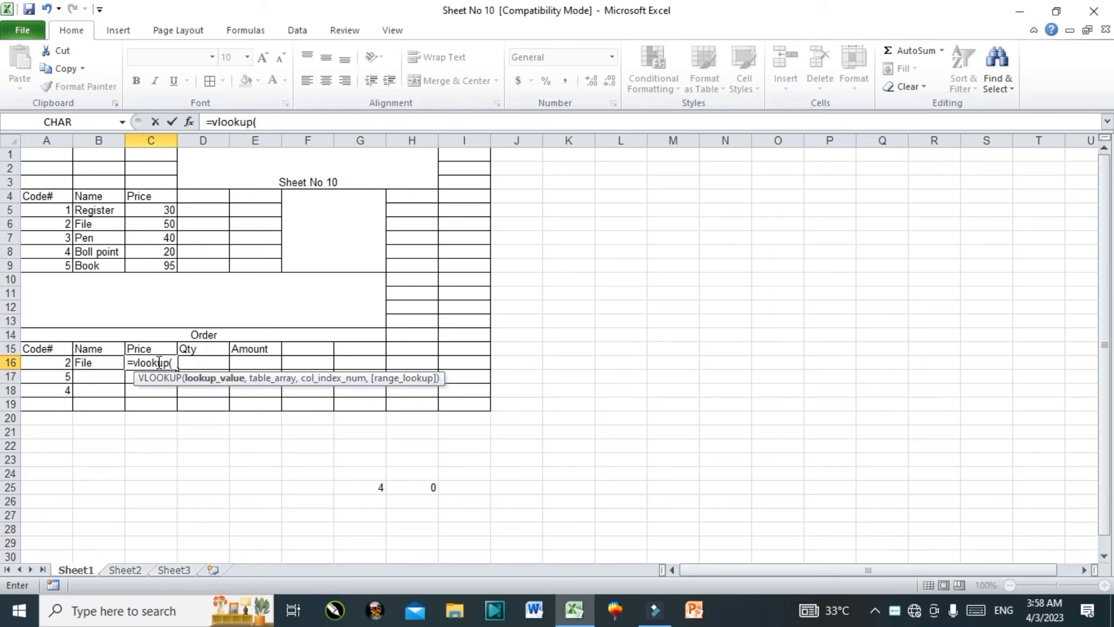
left_click(52, 362)
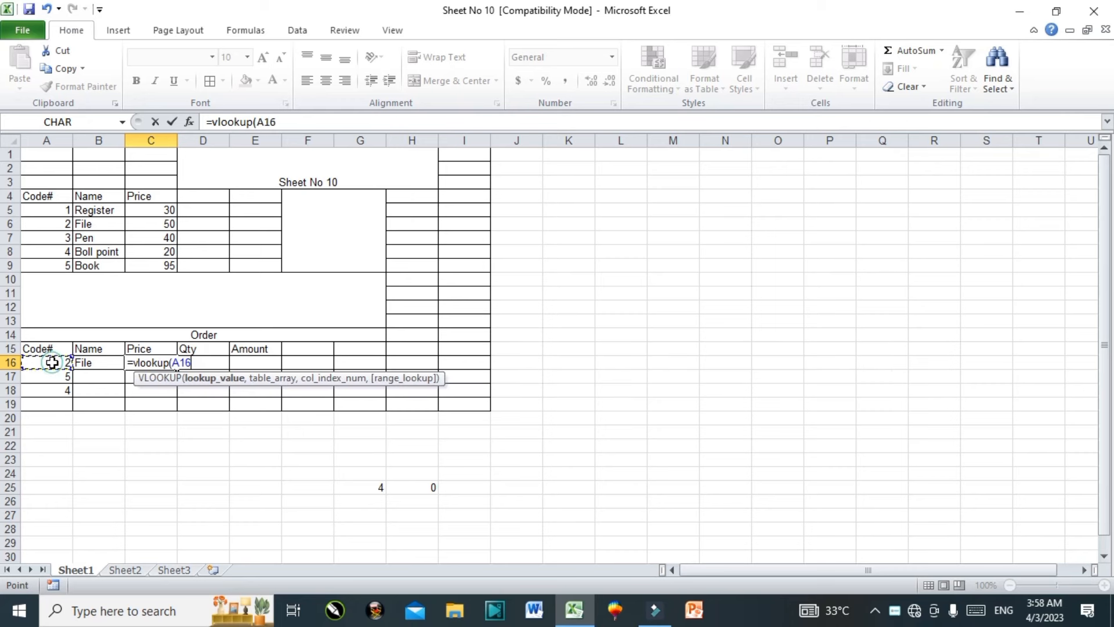
type(",")
left_click_drag(30, 196, 152, 262)
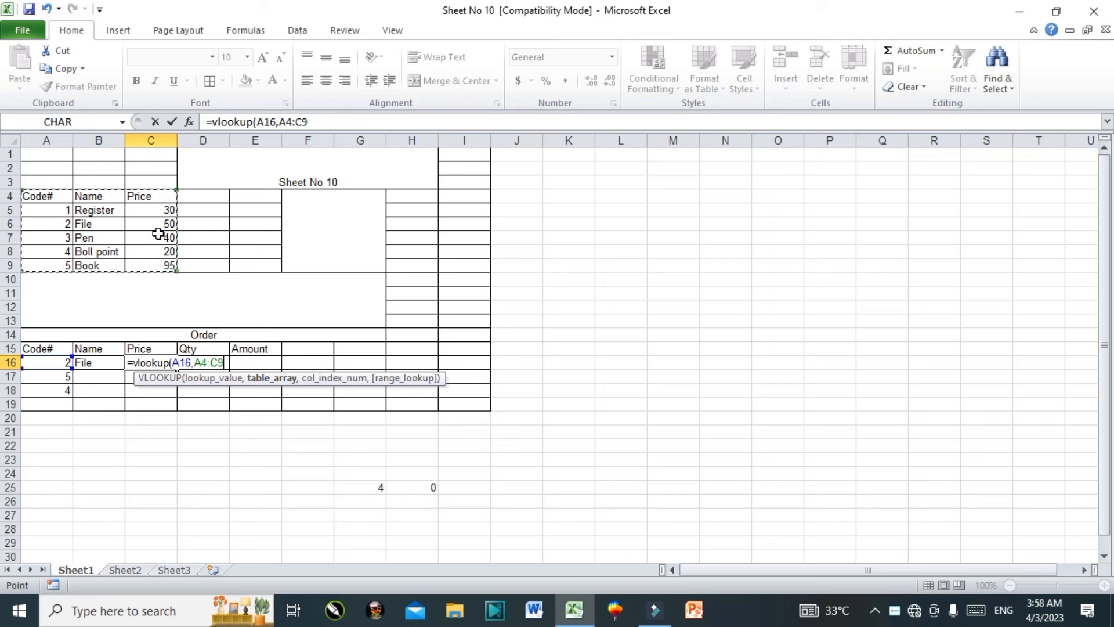
type(",3")
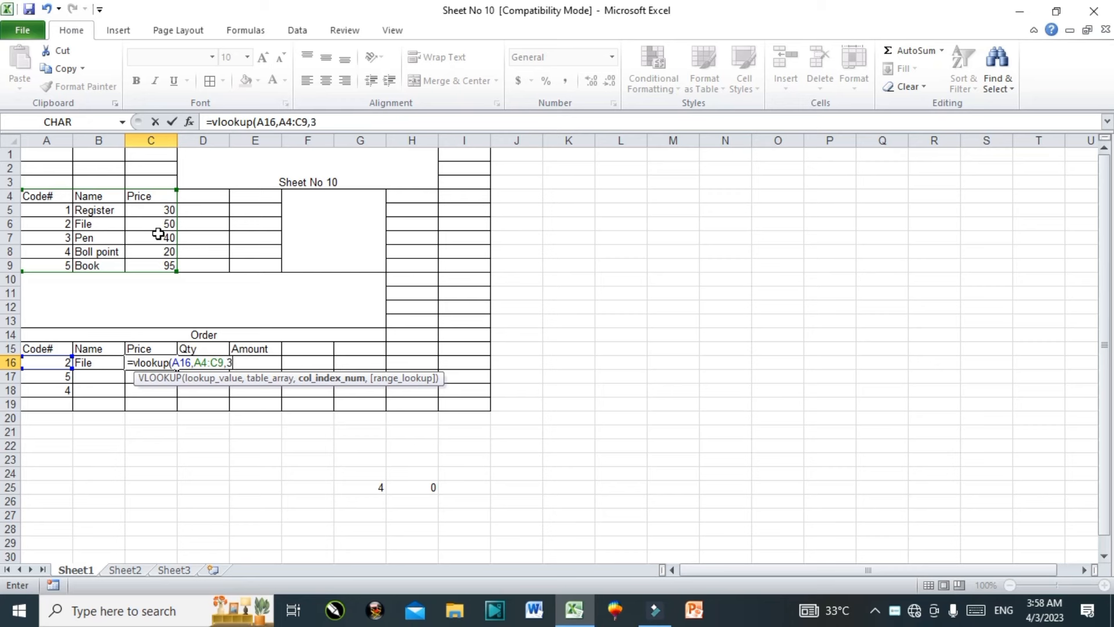
type(")")
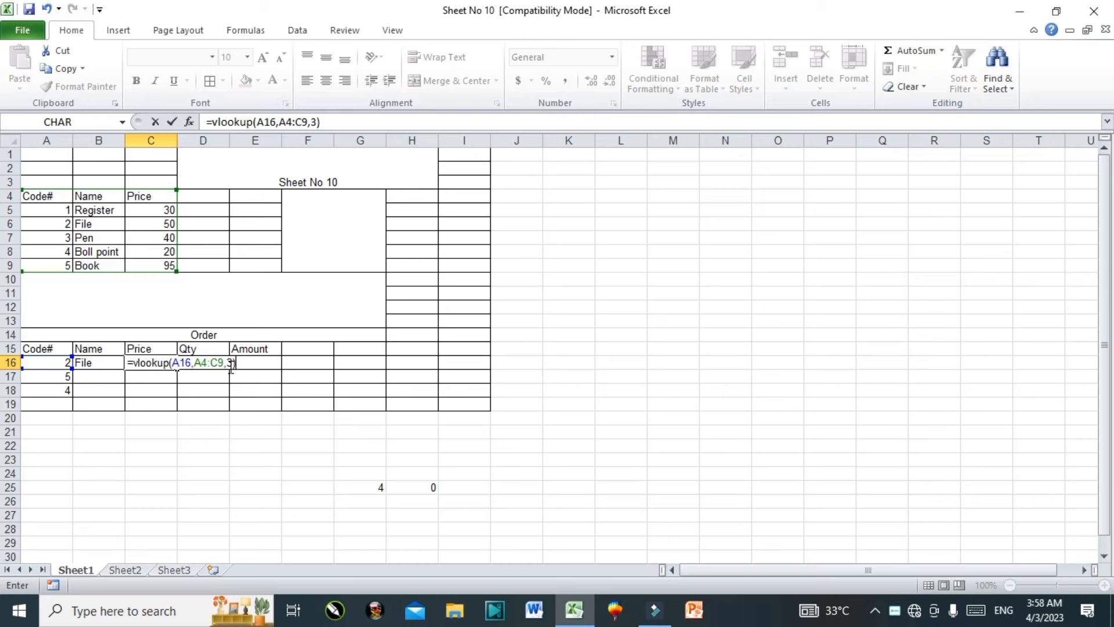
key("Return")
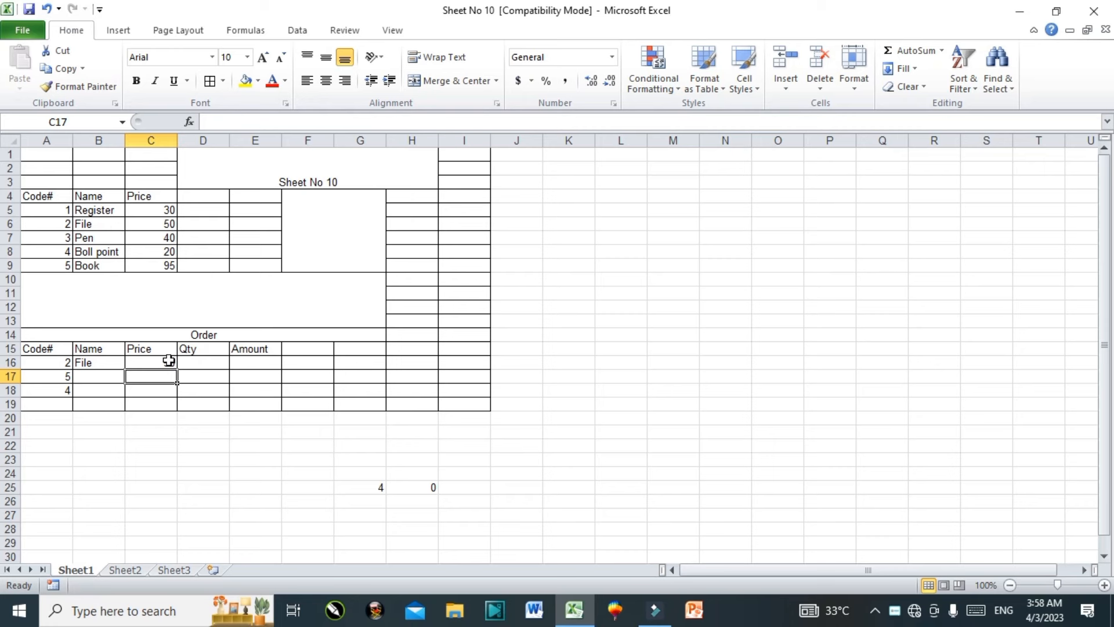
Enter a quantity of 5 in D16 for the first order row
left_click(198, 363)
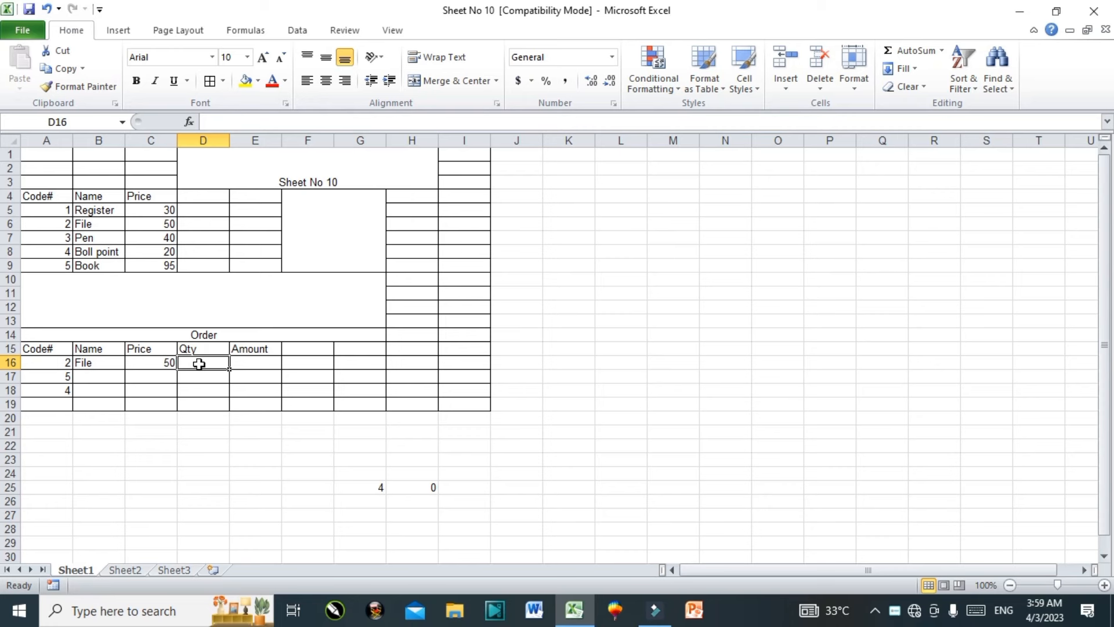
type("5")
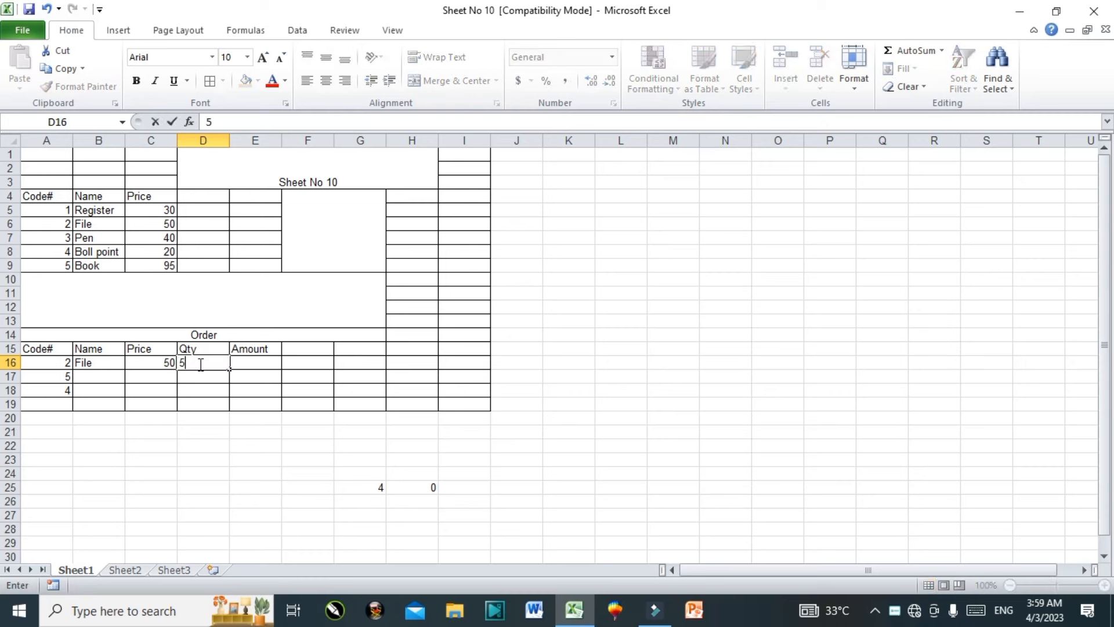
left_click(268, 360)
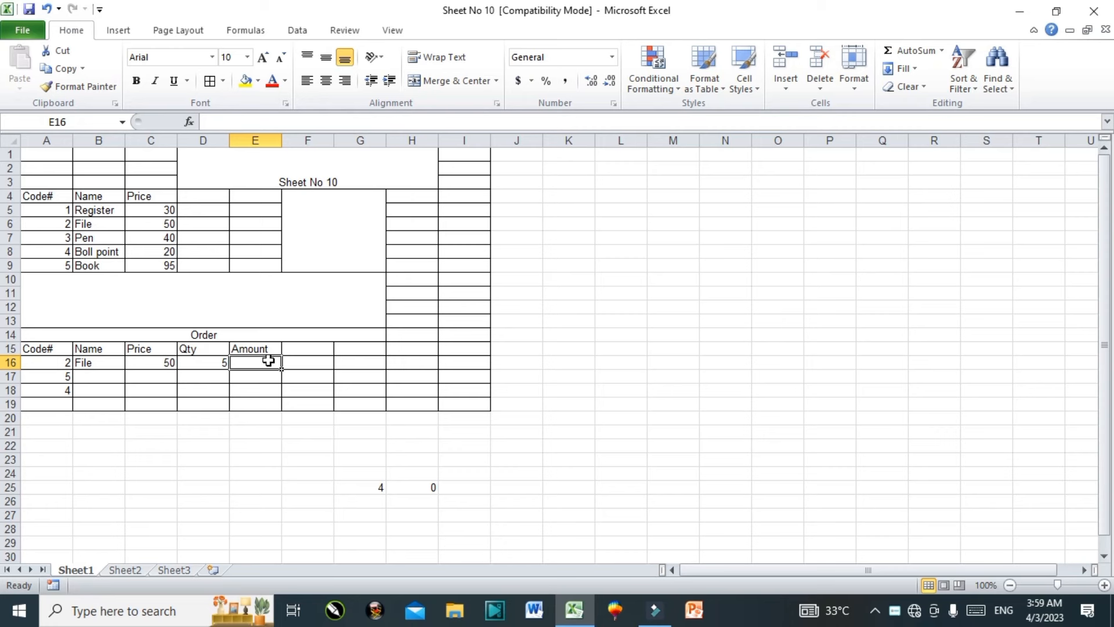
Enter the formula =C16*D16 in E16 to calculate the first order row's amount from its price and quantity
type("=")
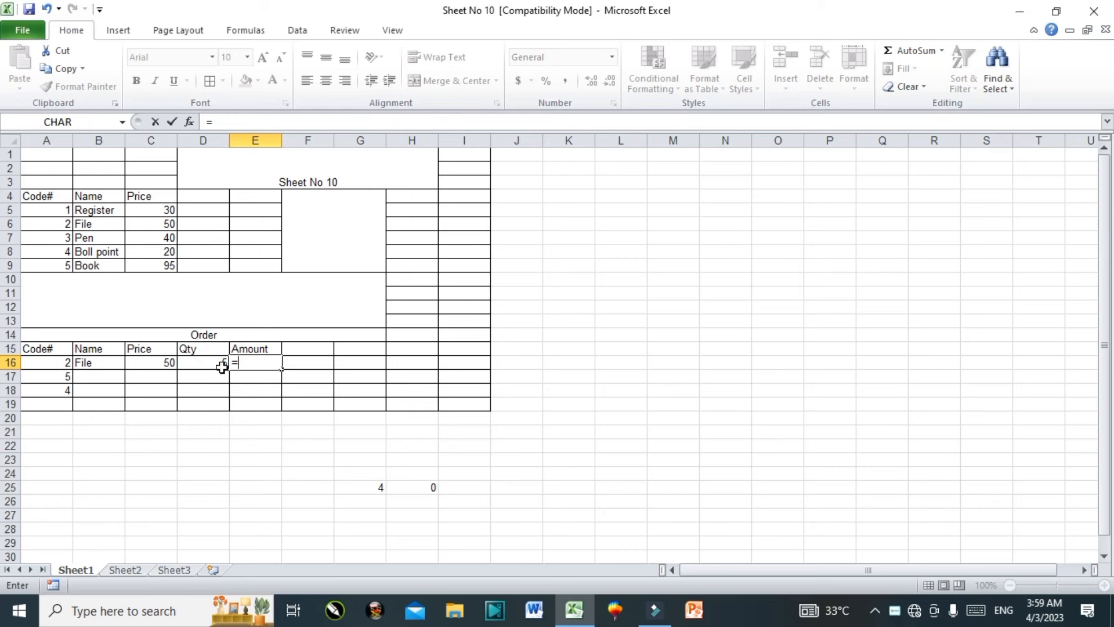
left_click(154, 363)
type("*")
left_click(200, 365)
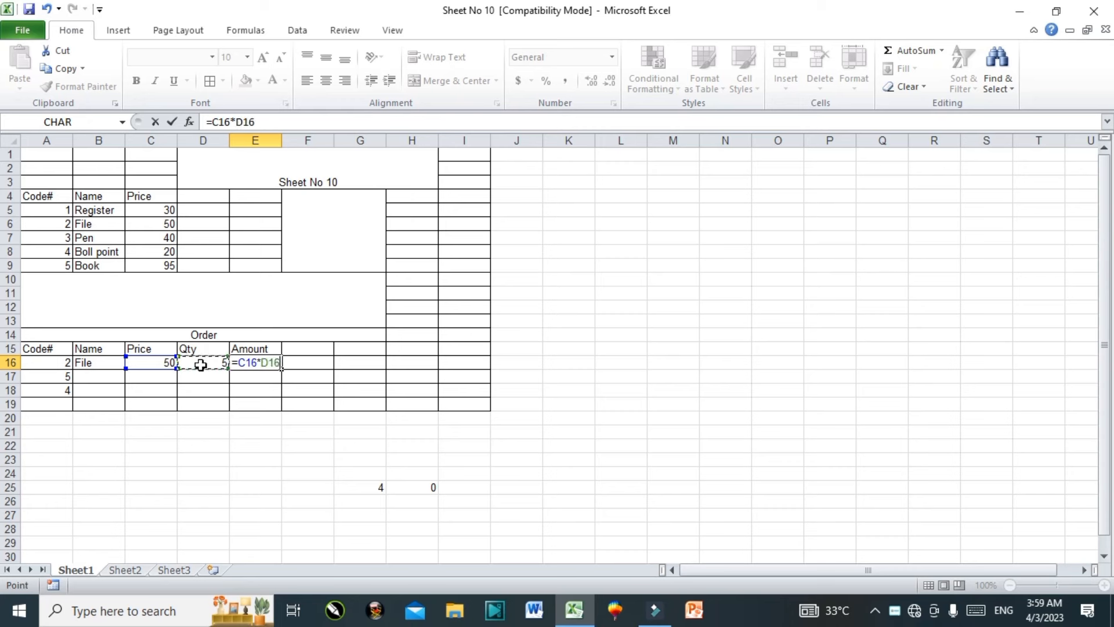
key("Return")
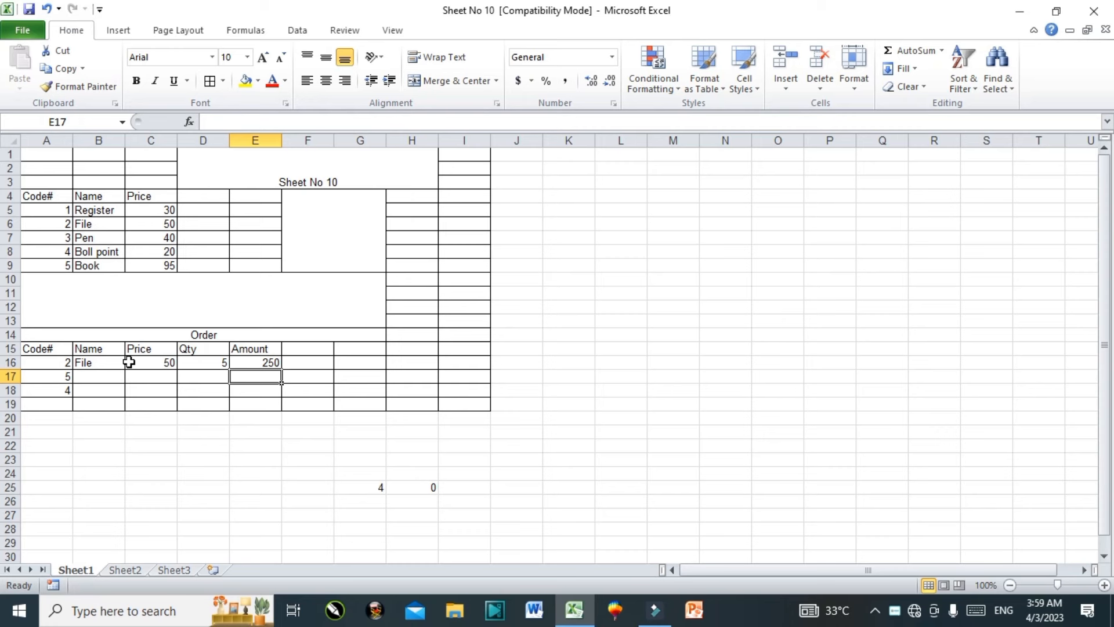
Change the first order row's item code in A16 to 3
left_click(44, 364)
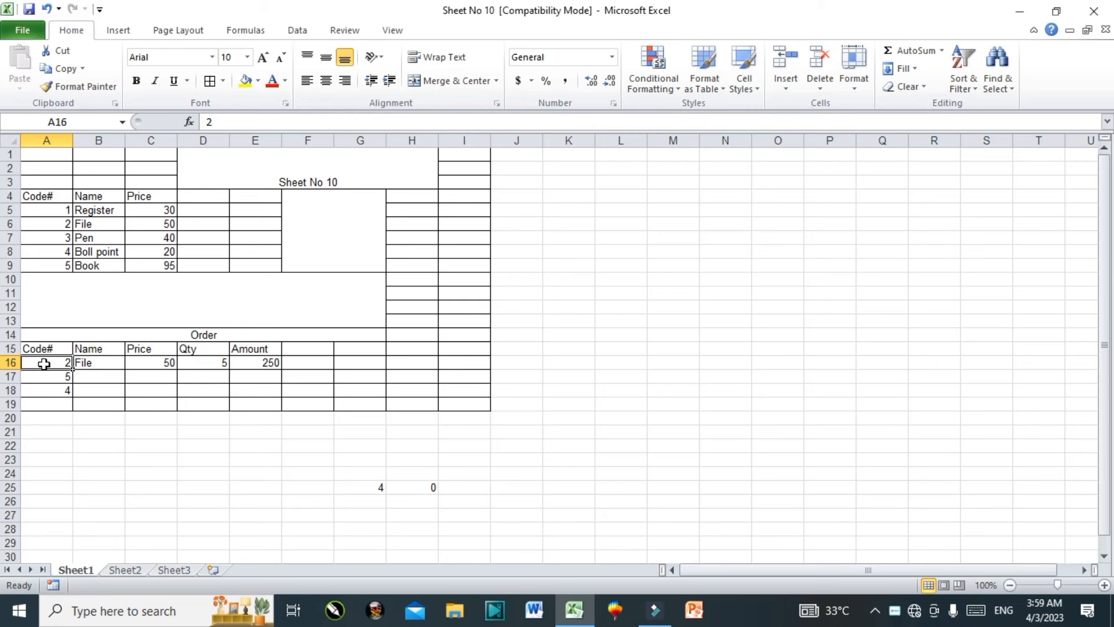
type("3")
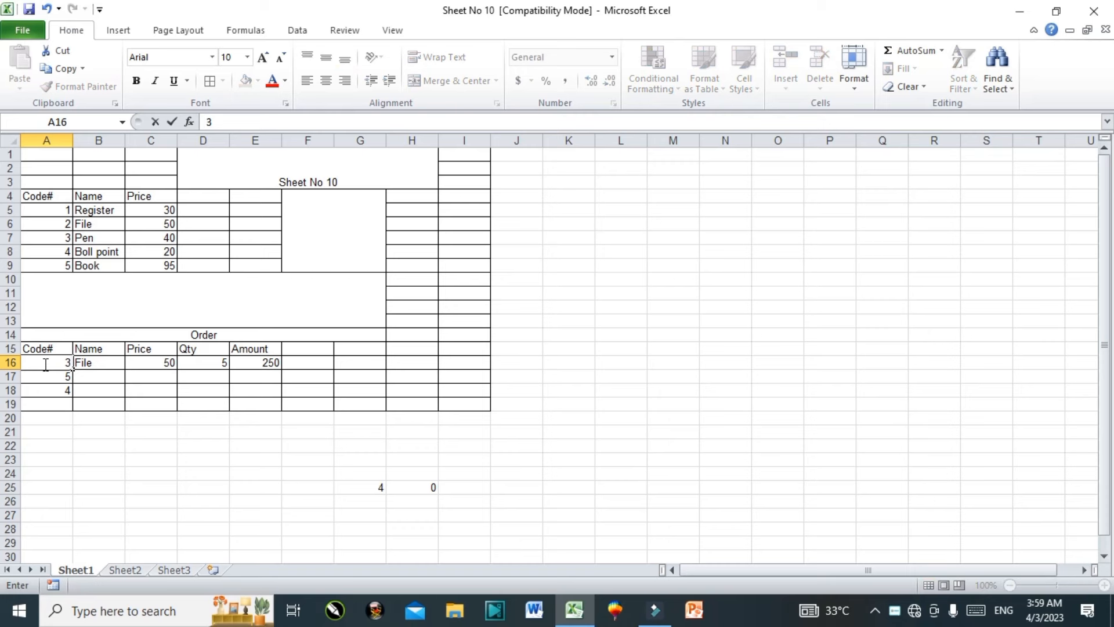
key("Return")
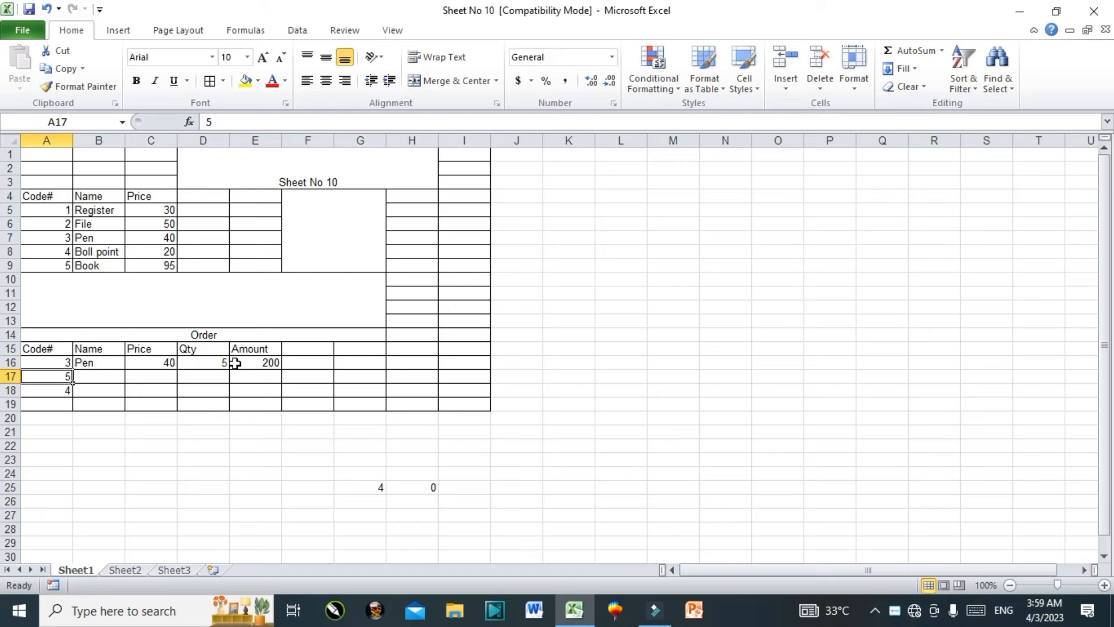
Change the first order row's quantity in D16 to 7 and check the amount formula in E16
left_click(202, 364)
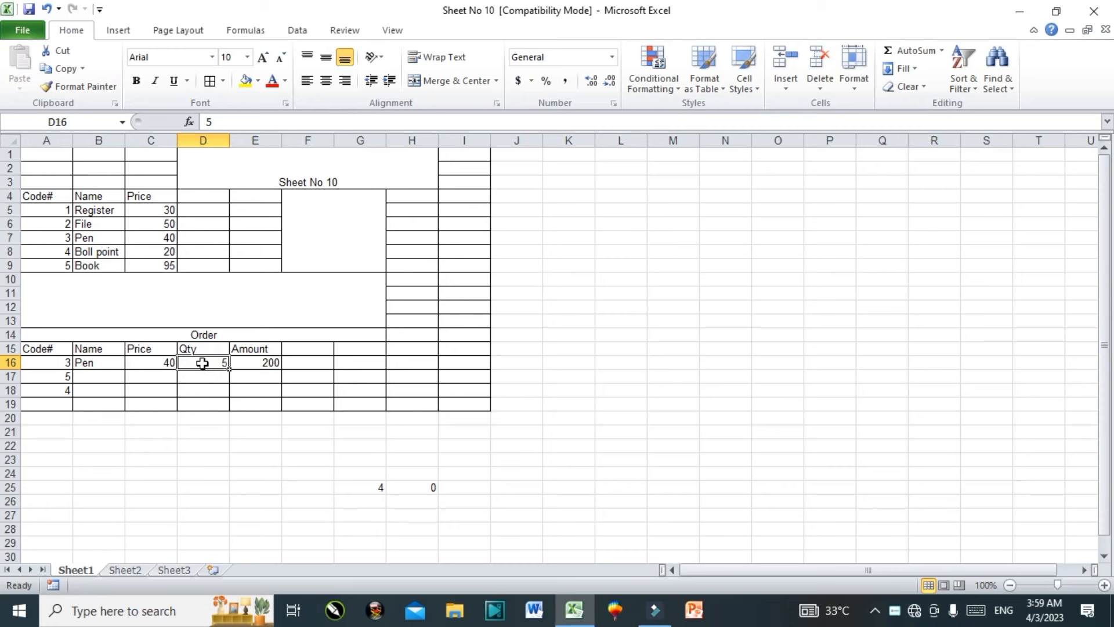
type("7")
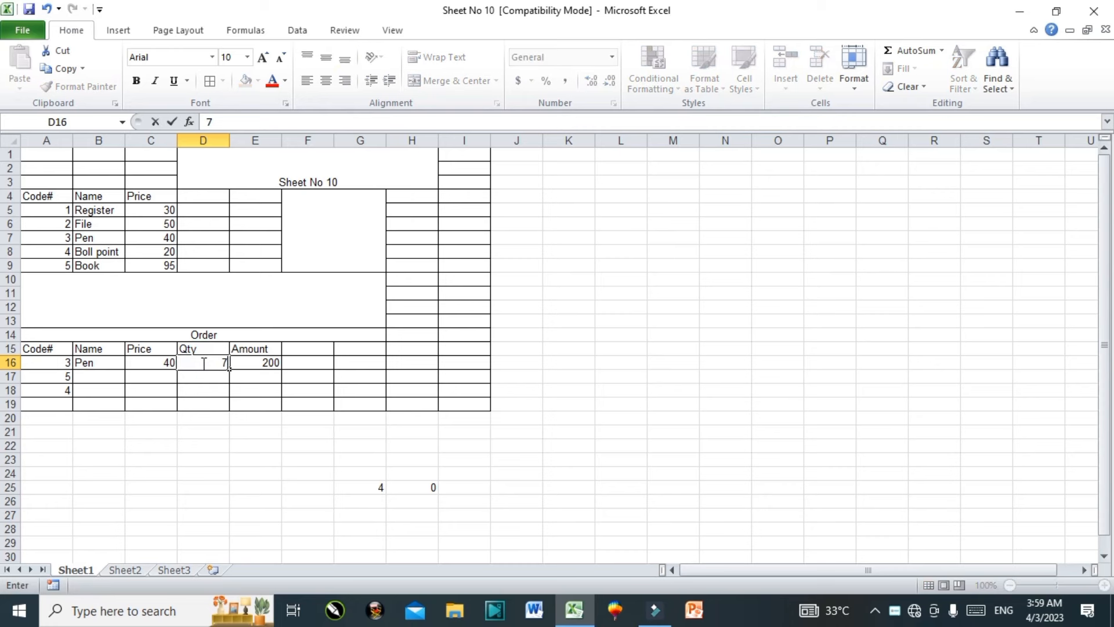
left_click(216, 403)
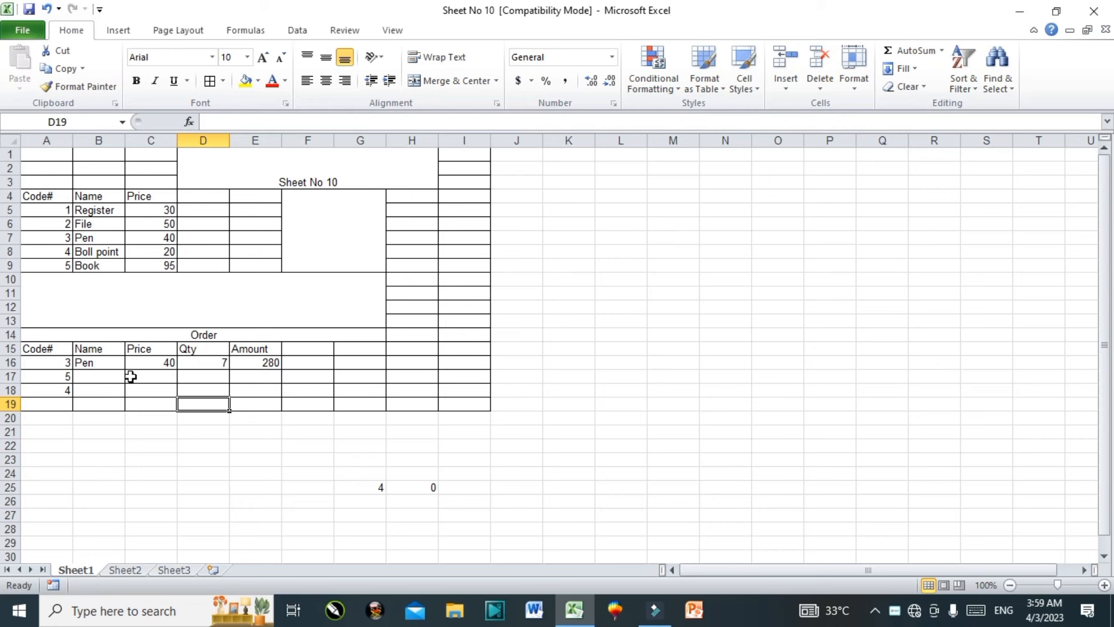
left_click(221, 365)
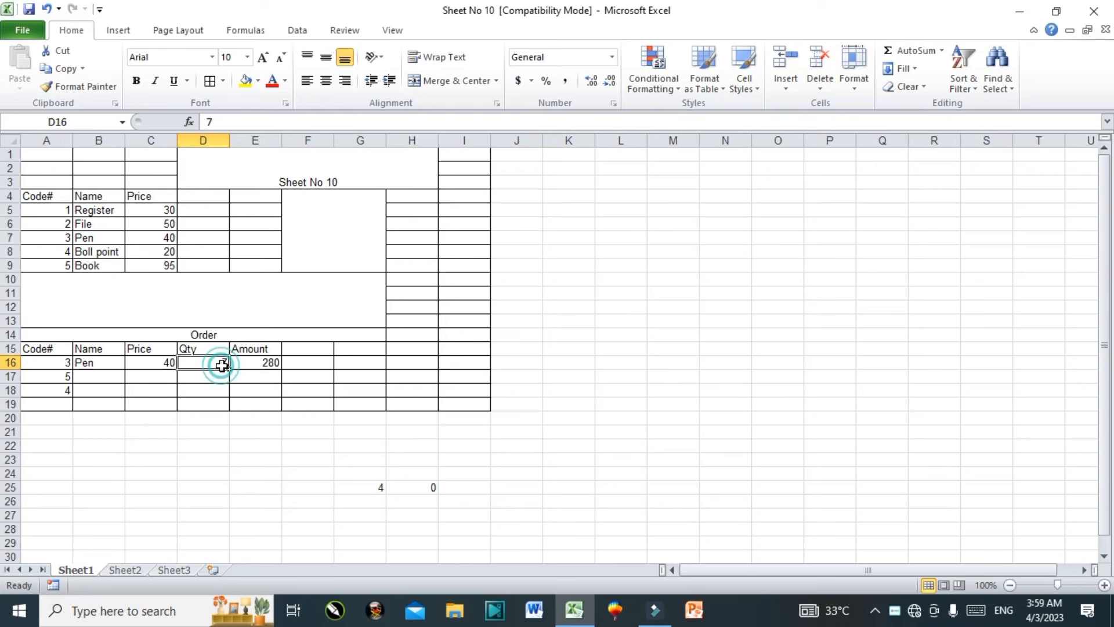
left_click(262, 364)
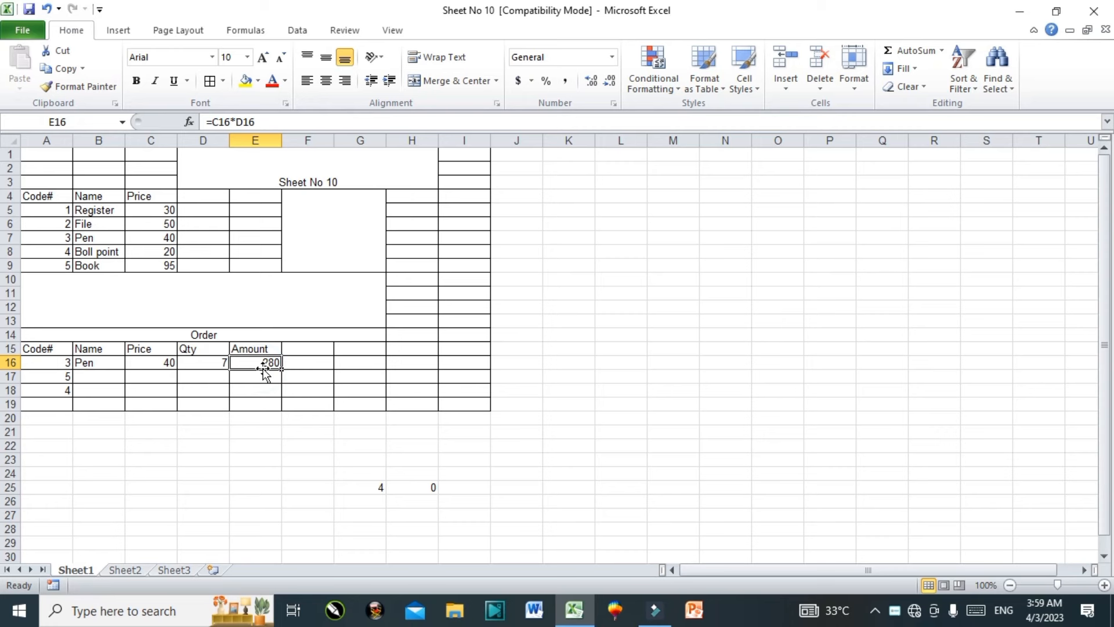